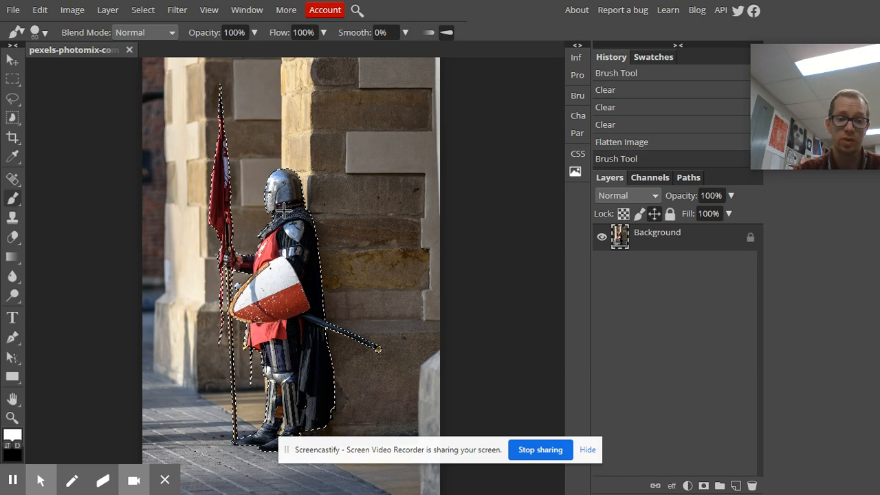
Duplicate the Background layer, then duplicate that copy, keeping the selection around the knight active
right_click(654, 241)
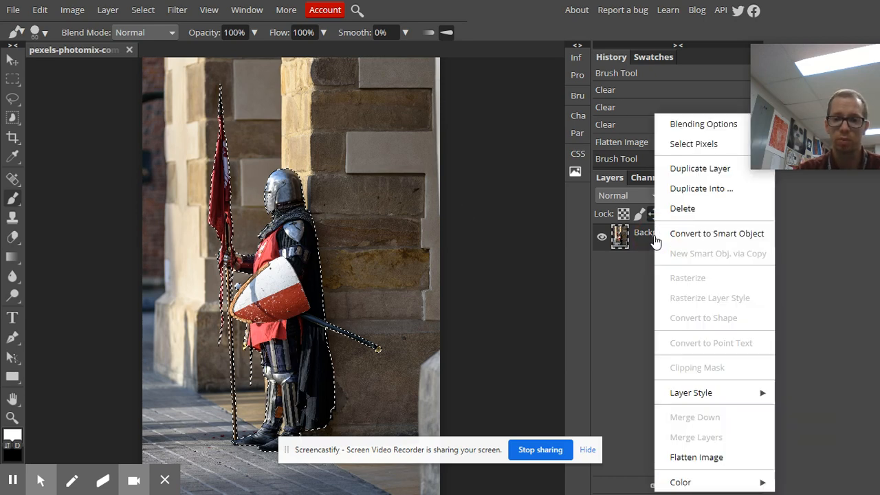
left_click(683, 170)
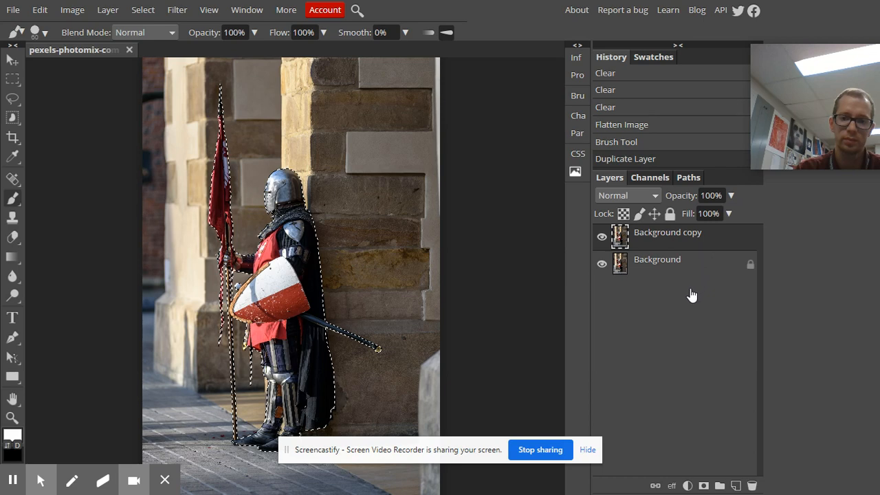
key("ctrl+j")
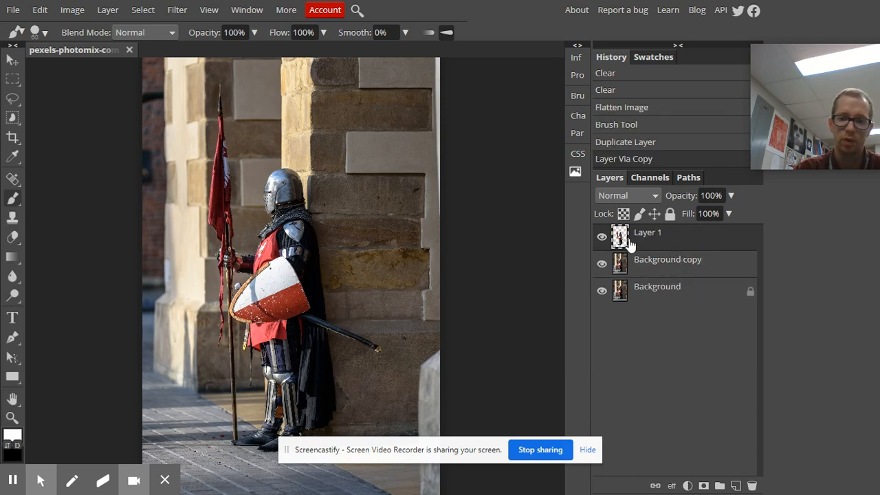
key("ctrl+z")
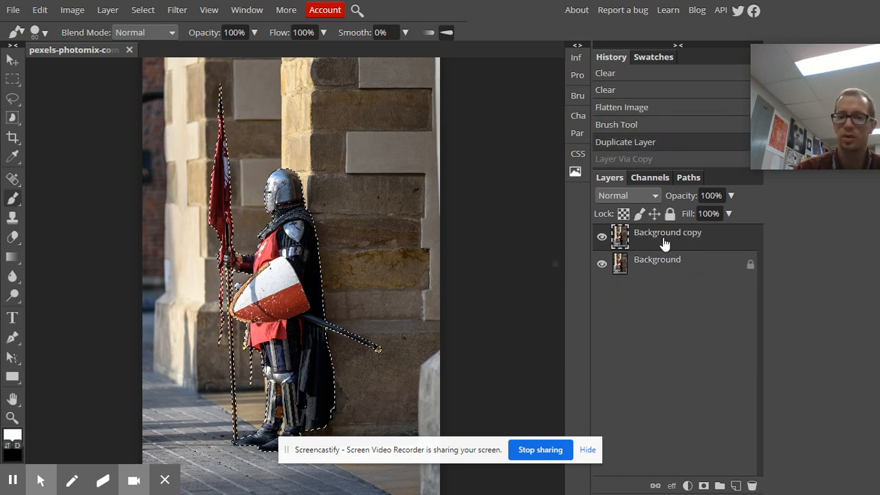
right_click(663, 244)
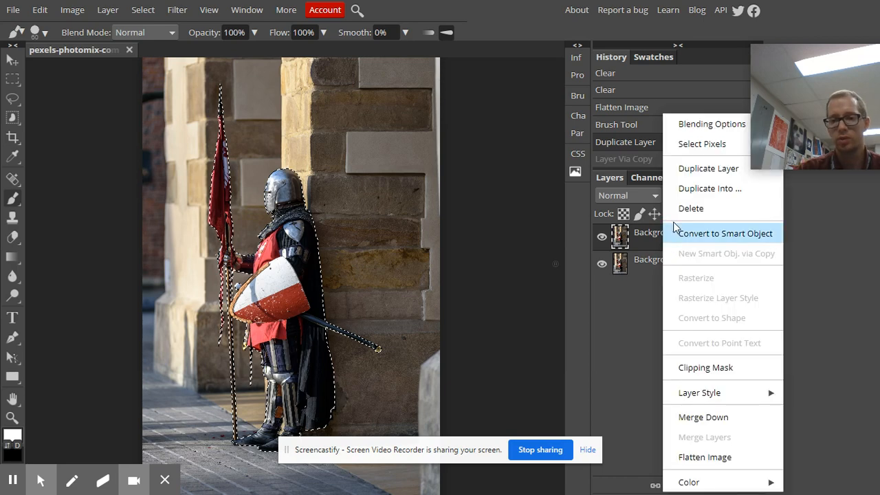
left_click(722, 172)
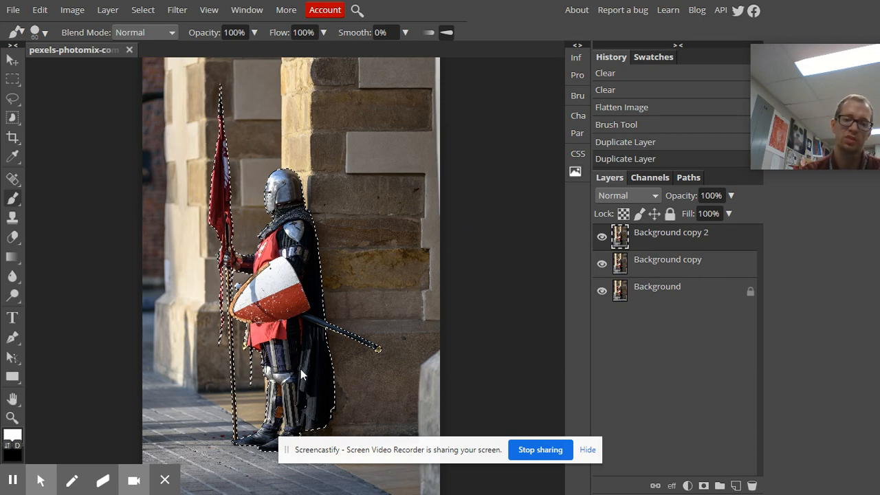
Hide the Background copy 2 layer and make the Background copy layer active
left_click(662, 268)
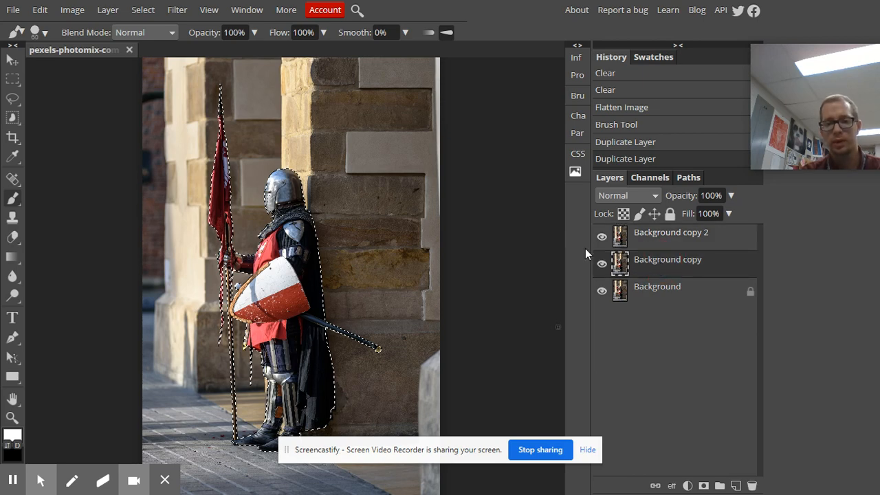
left_click(602, 238)
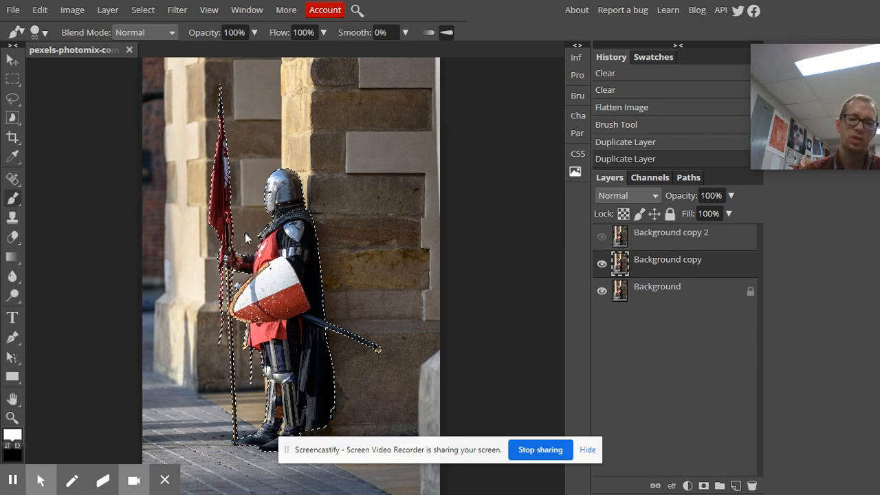
scroll(246, 237, "up", 3)
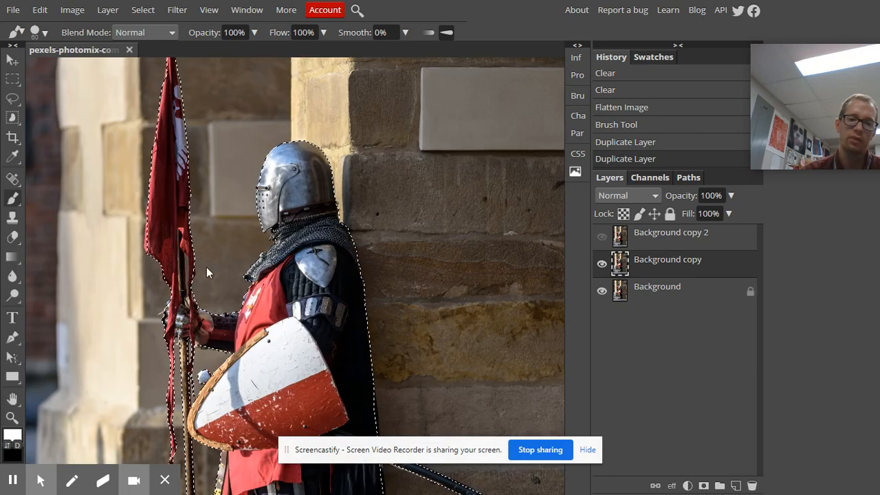
scroll(273, 206, "down", 2)
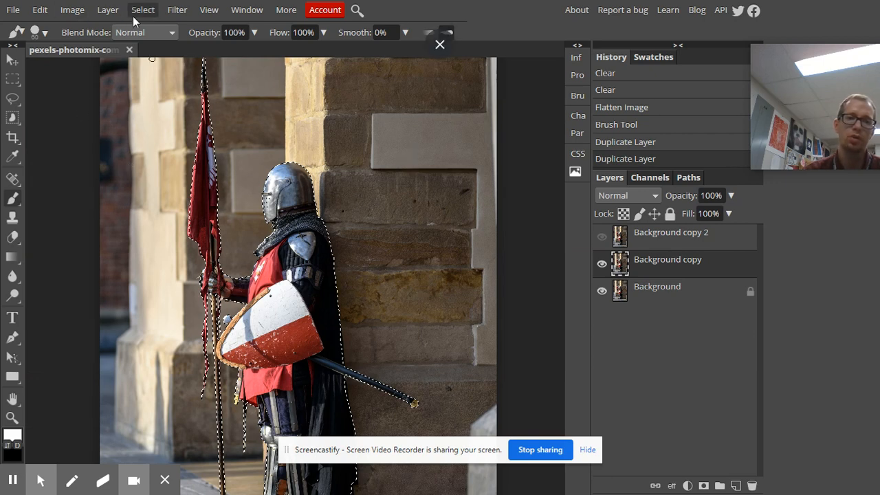
Fill the knight selection on the Background copy layer with Content Aware at 100% opacity, waiting until processing completes
left_click(40, 10)
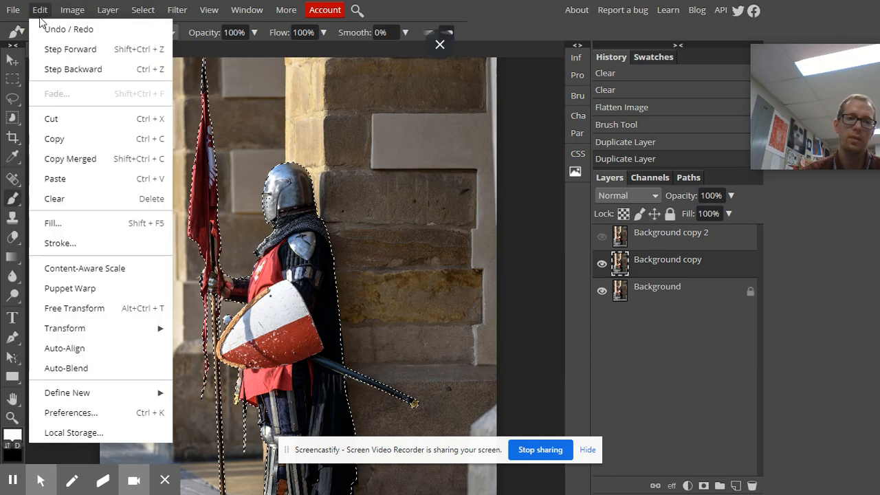
left_click(98, 221)
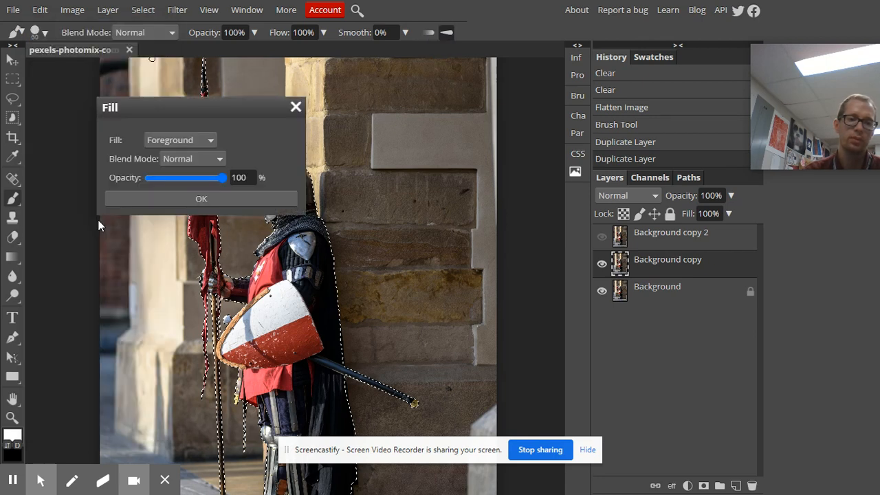
left_click(213, 141)
left_click(204, 229)
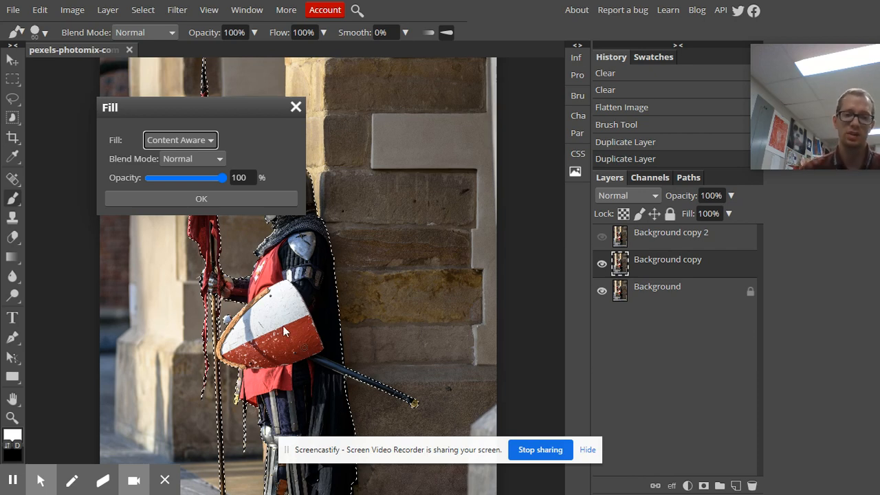
left_click(143, 201)
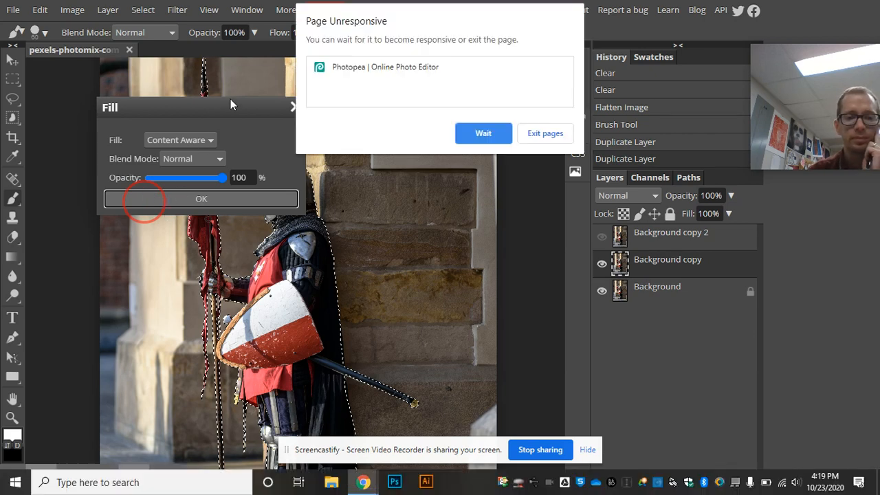
left_click(472, 135)
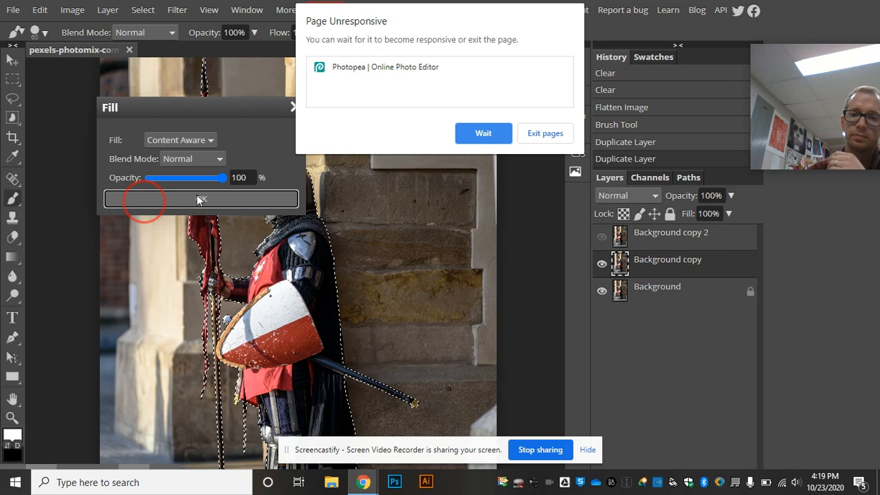
left_click(496, 136)
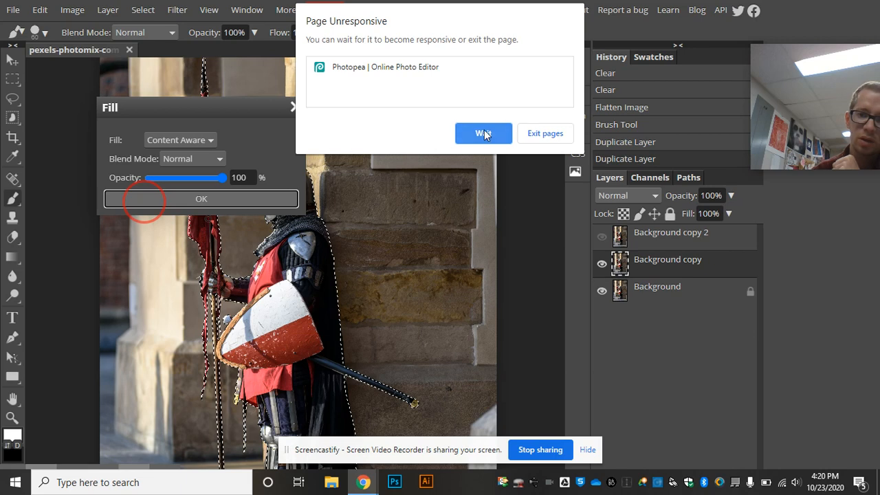
left_click(484, 134)
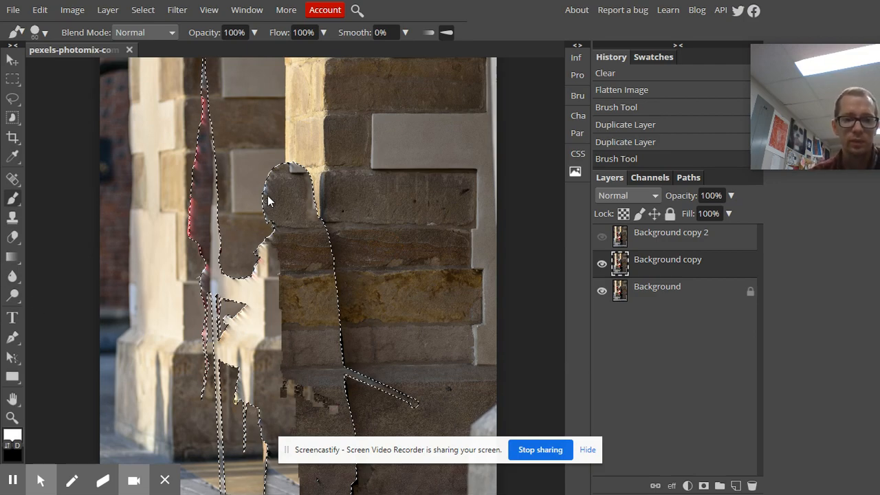
Examine the content-aware filled area on the Background copy layer up close and as a whole
scroll(267, 196, "up", 5)
scroll(267, 195, "down", 2)
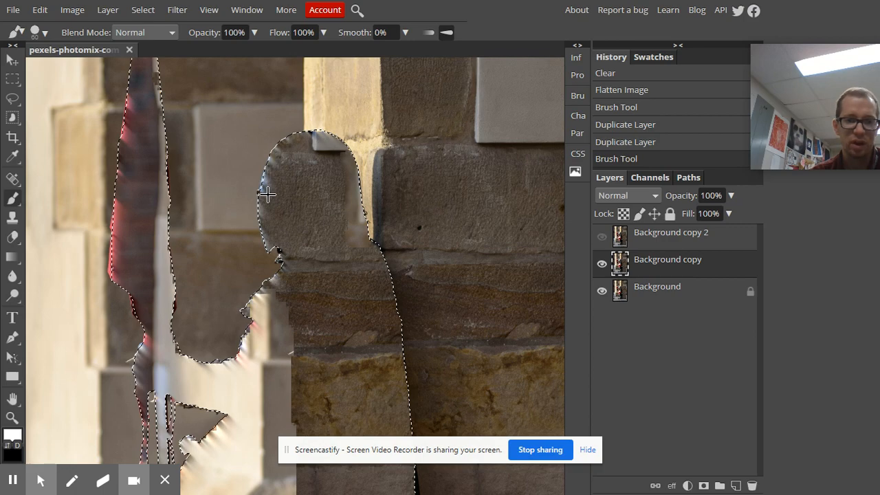
scroll(268, 195, "down", 3)
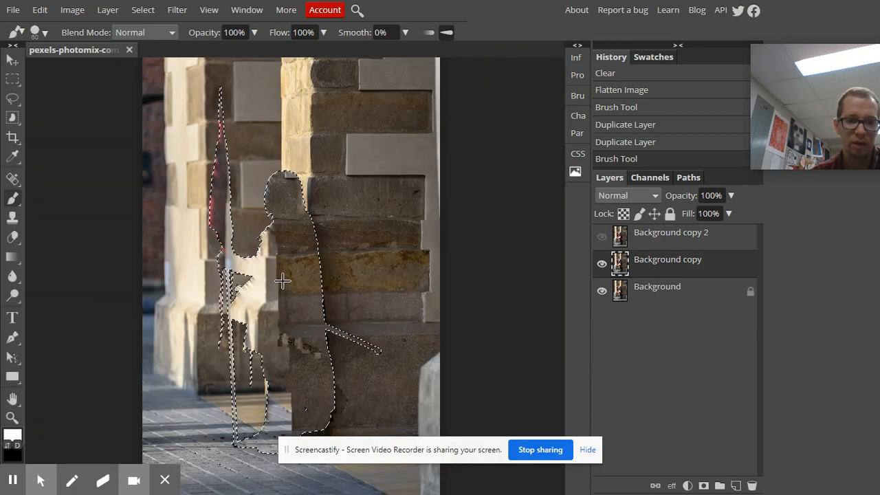
scroll(283, 280, "up", 4)
scroll(282, 280, "up", 2)
scroll(283, 279, "down", 4)
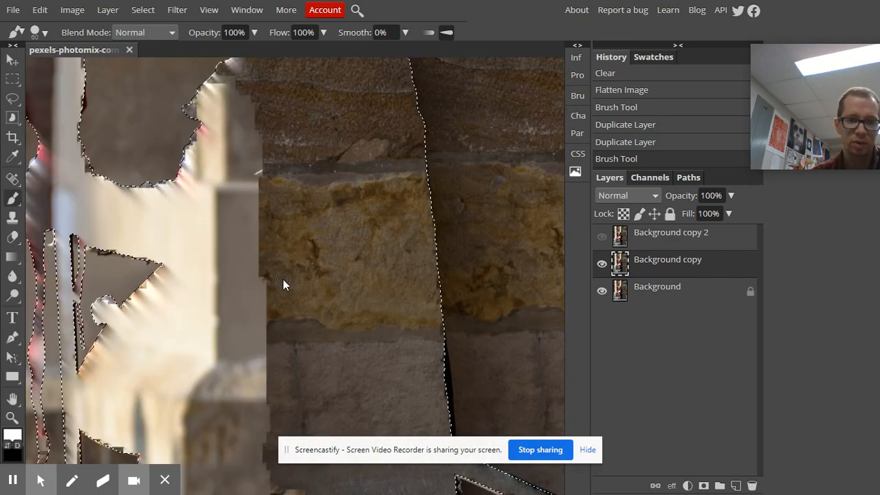
scroll(283, 279, "down", 2)
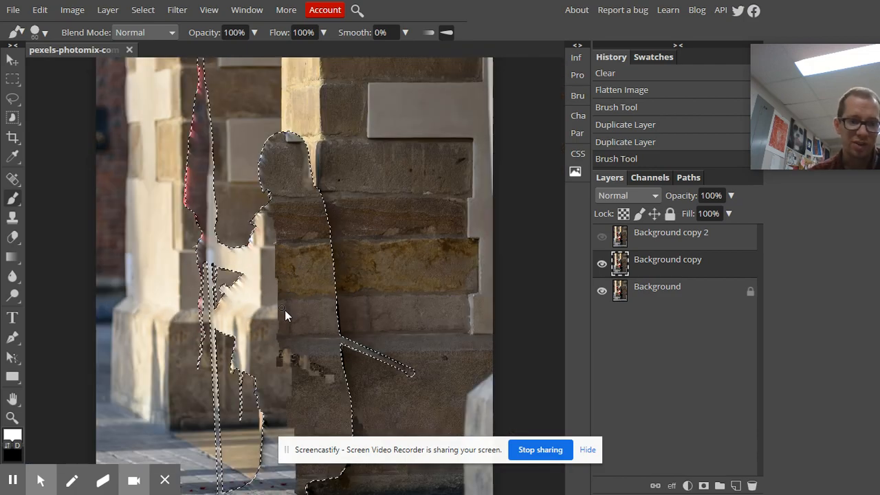
scroll(288, 315, "down", 3)
scroll(289, 316, "up", 5)
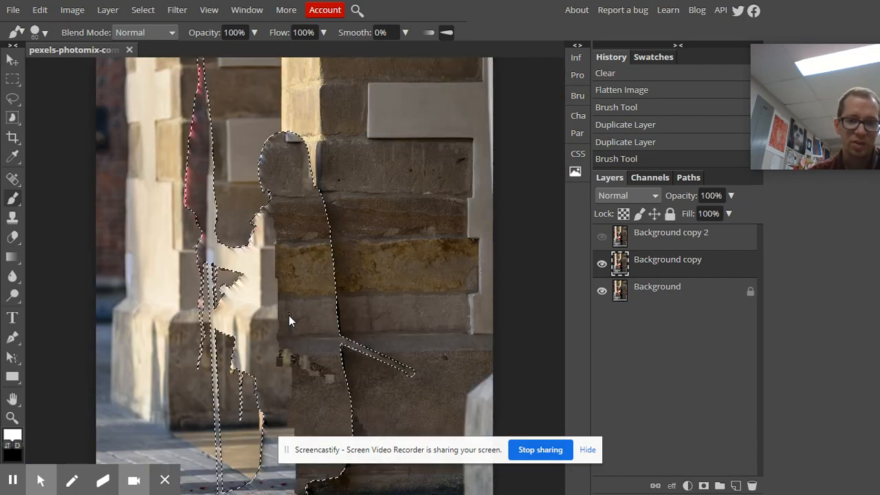
Show the Background copy 2 layer and add a raster mask to it from the knight selection
left_click(603, 237)
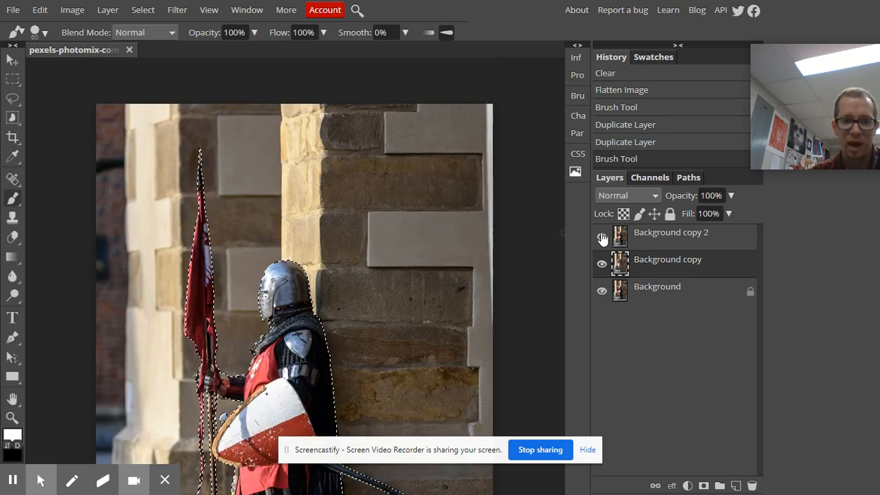
left_click(657, 246)
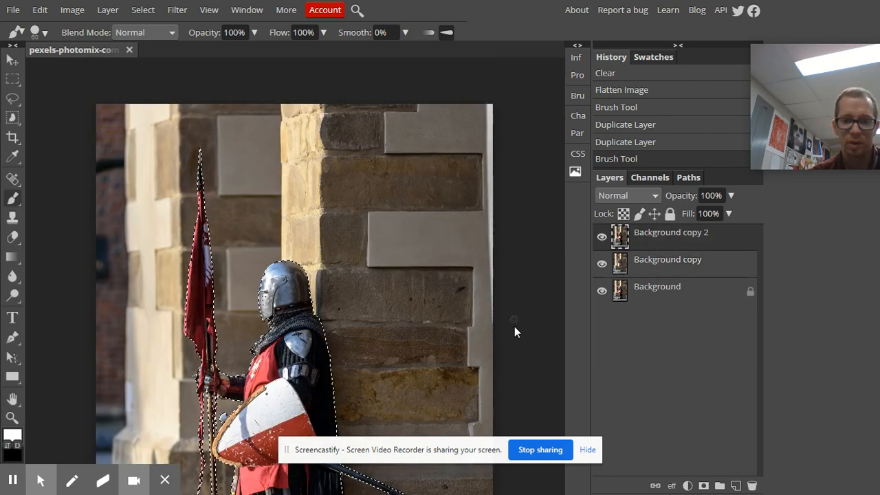
scroll(513, 326, "down", 3)
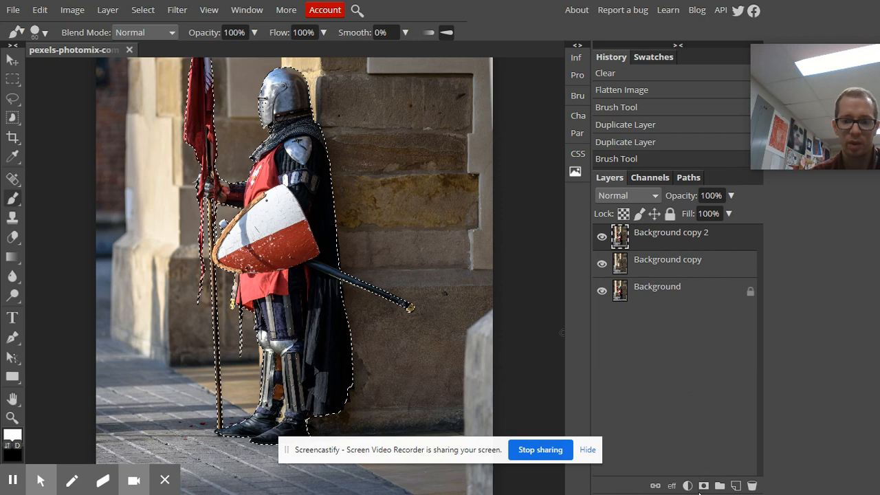
left_click(704, 486)
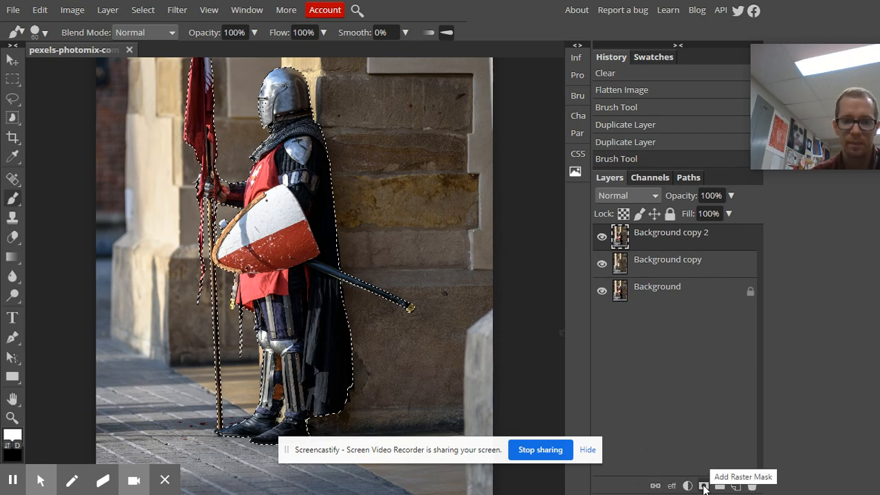
left_click(704, 488)
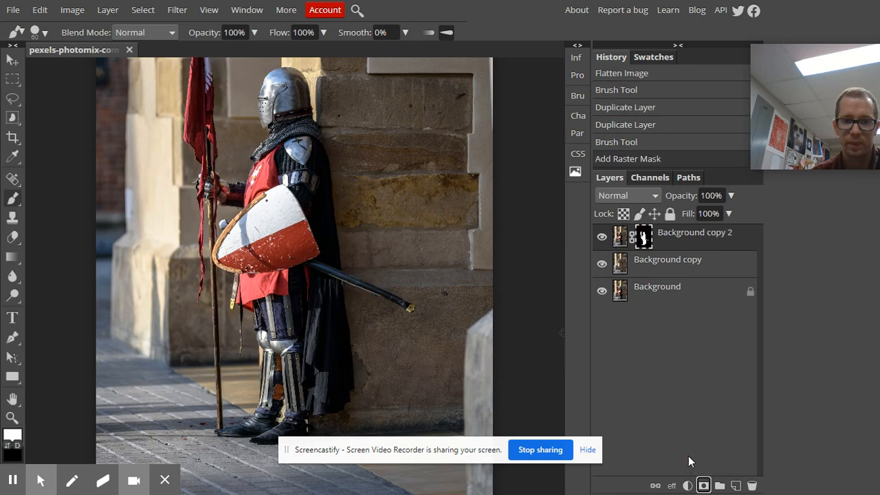
left_click(642, 239)
Hide the two lower layers to inspect the masked knight cutout, and show them again to check the composite
left_click(600, 266)
left_click(601, 291)
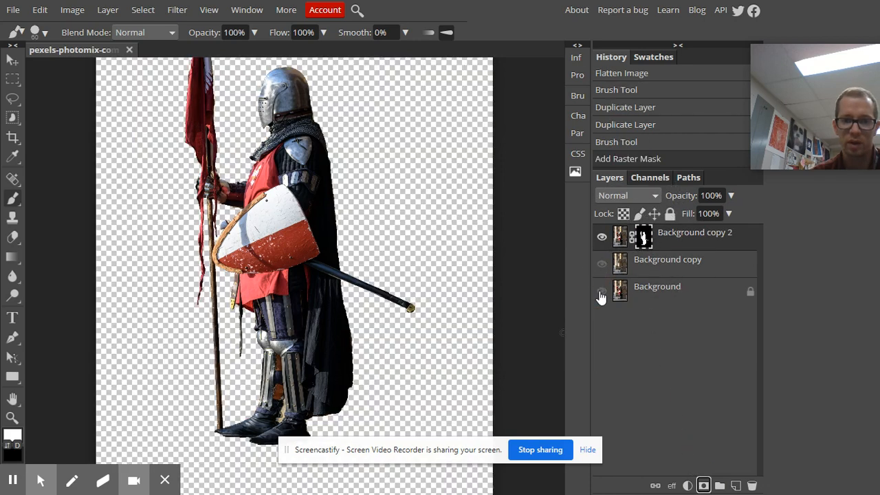
left_click(601, 292)
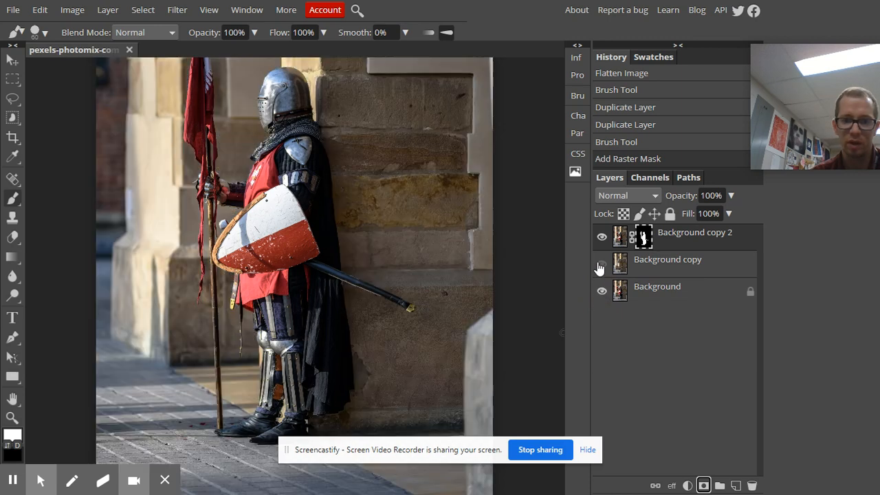
left_click(601, 267)
scroll(241, 142, "up", 2)
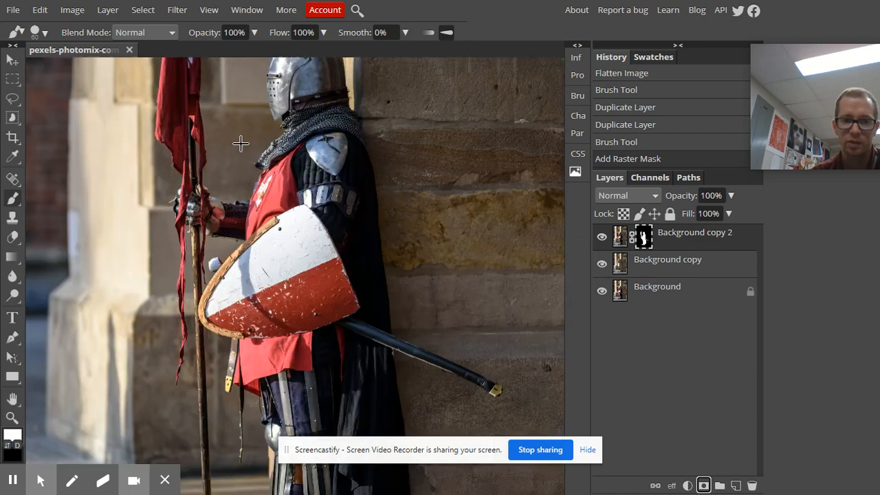
scroll(241, 143, "down", 2)
left_click_drag(244, 155, 298, 268)
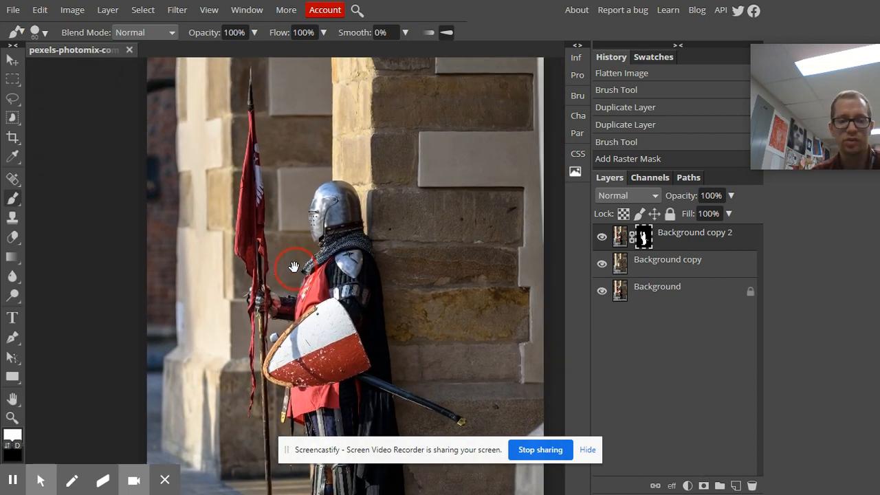
Apply a Gaussian Blur with a 30 px radius to the Background copy layer
left_click(673, 268)
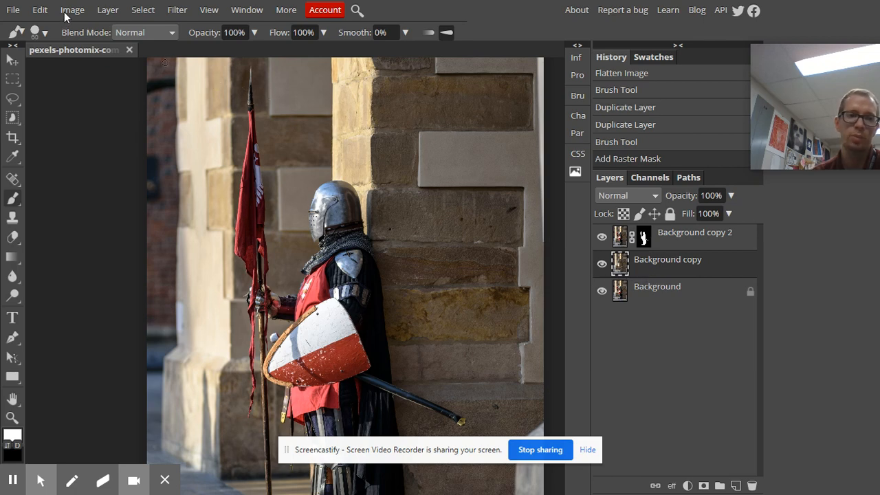
left_click(184, 12)
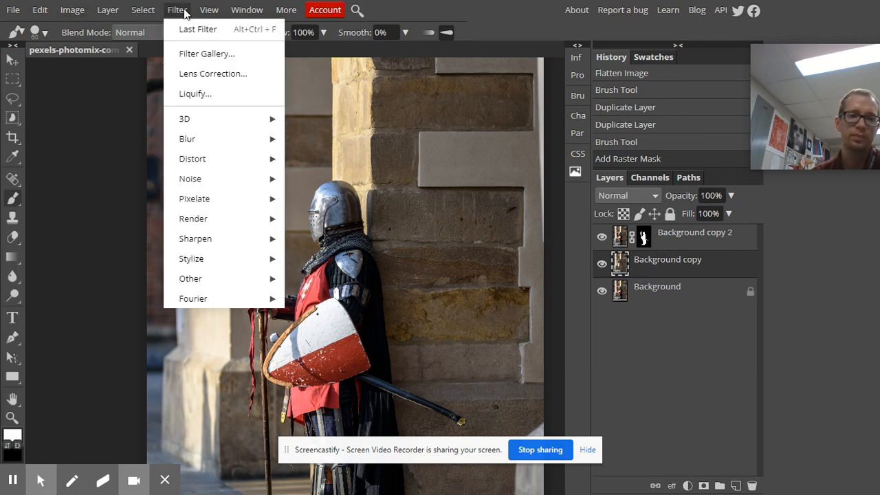
mouse_move(226, 138)
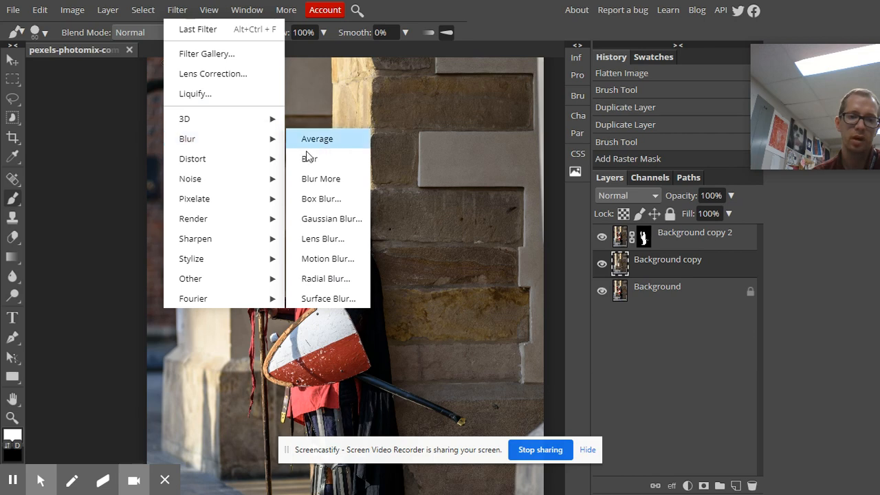
left_click(334, 221)
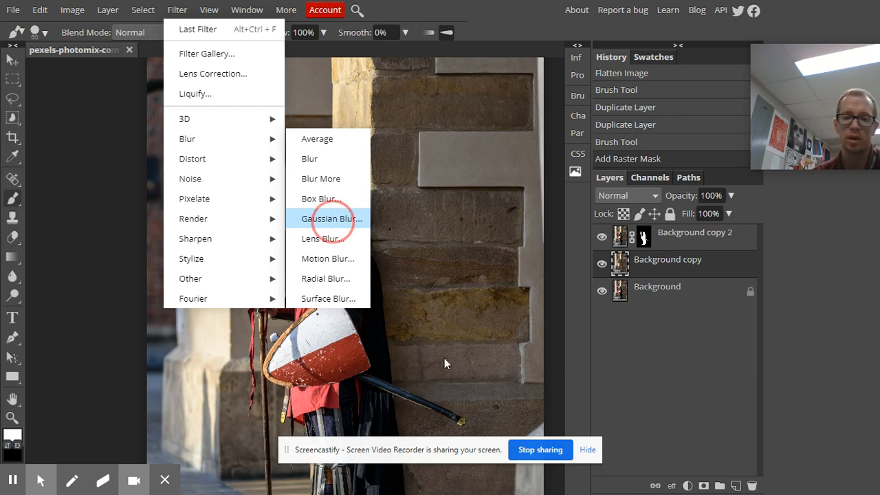
left_click(333, 228)
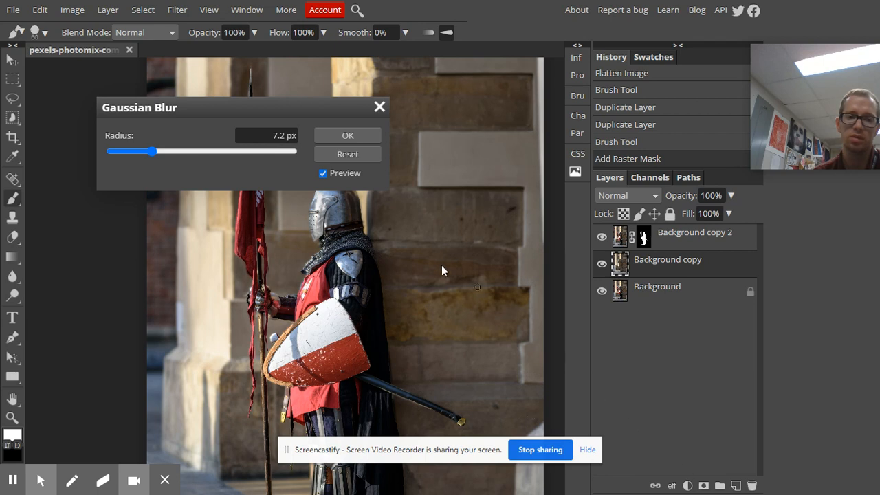
left_click_drag(240, 135, 320, 135)
type("30")
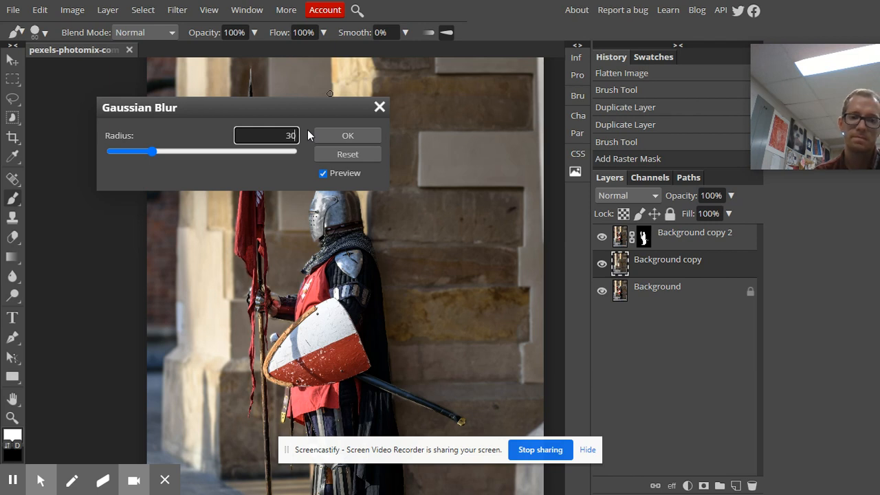
left_click(337, 137)
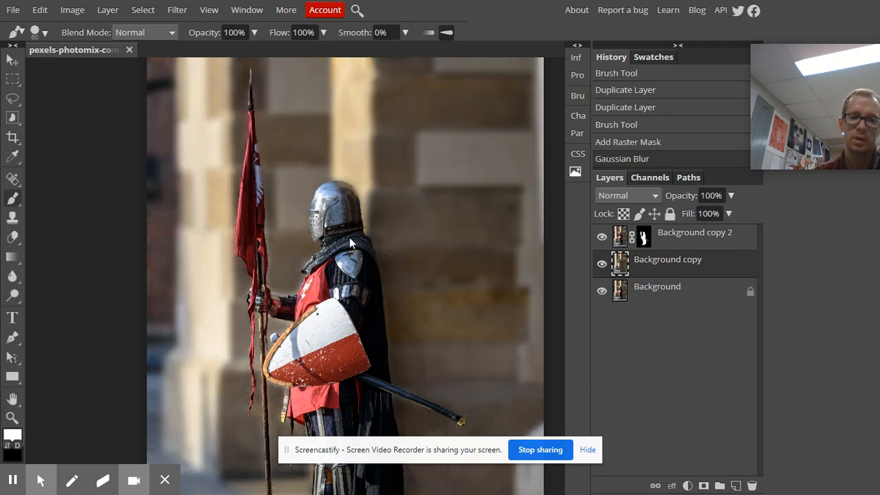
Hide the Background copy 2 layer to inspect the blurred fill up close, and show it again
left_click(602, 237)
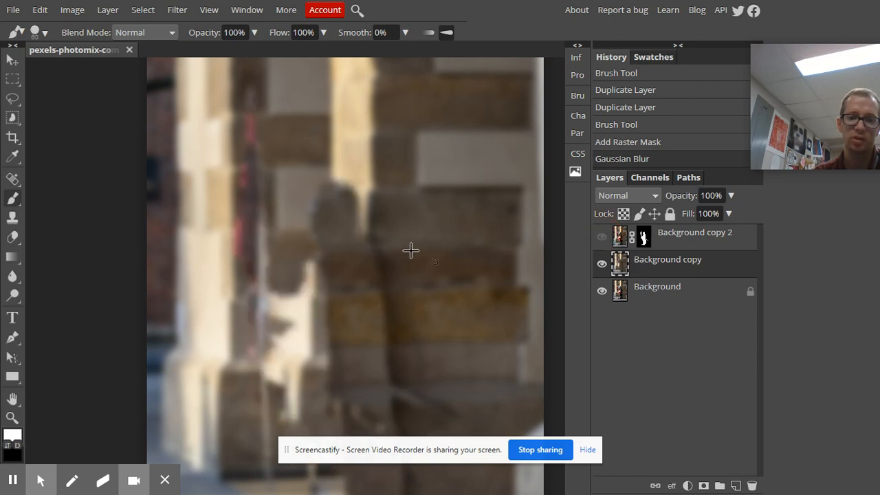
scroll(409, 251, "down", 1)
scroll(400, 253, "up", 1)
scroll(400, 253, "up", 2)
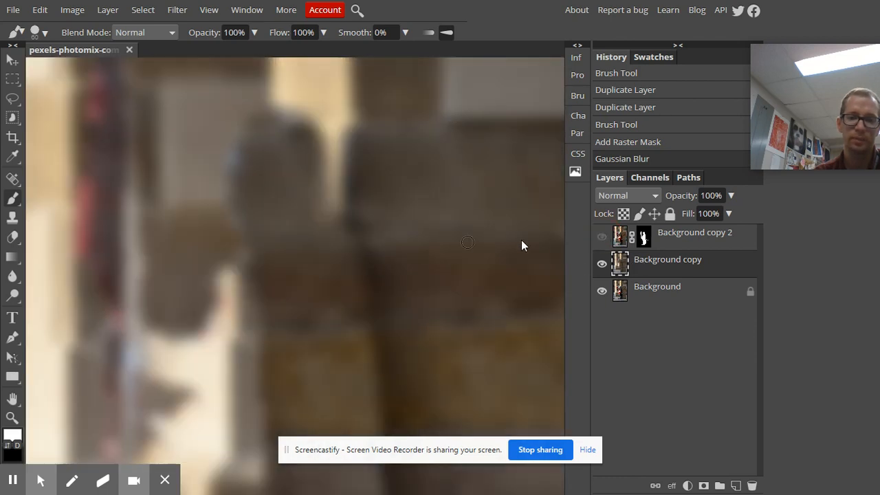
left_click(603, 237)
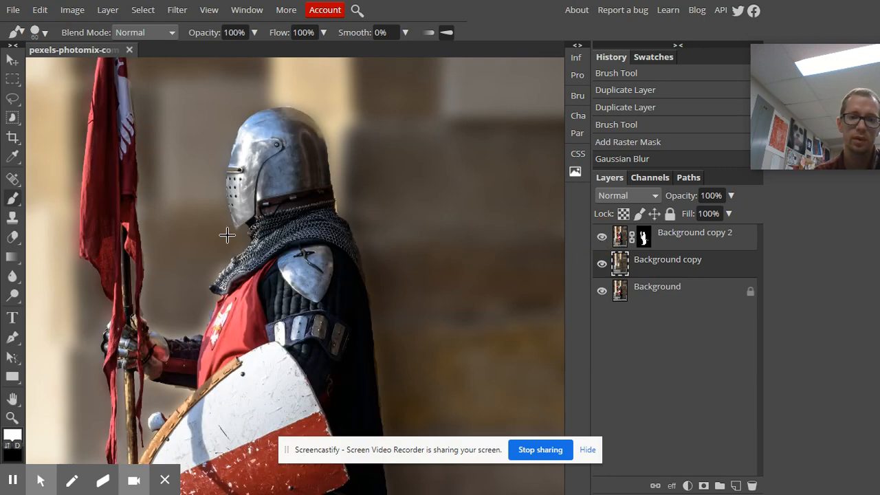
Examine the knight's edges, hand and feet against the blurred background, up close and as a whole
scroll(227, 235, "down", 2)
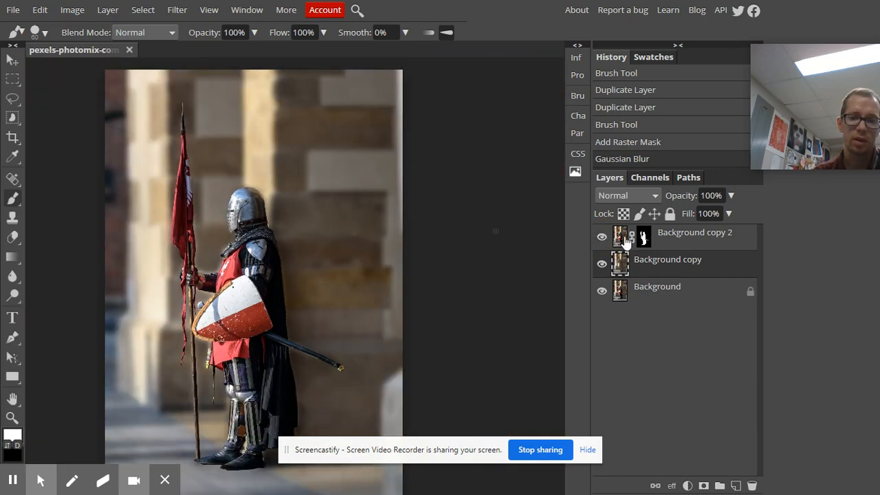
scroll(134, 244, "up", 2)
scroll(257, 225, "up", 1)
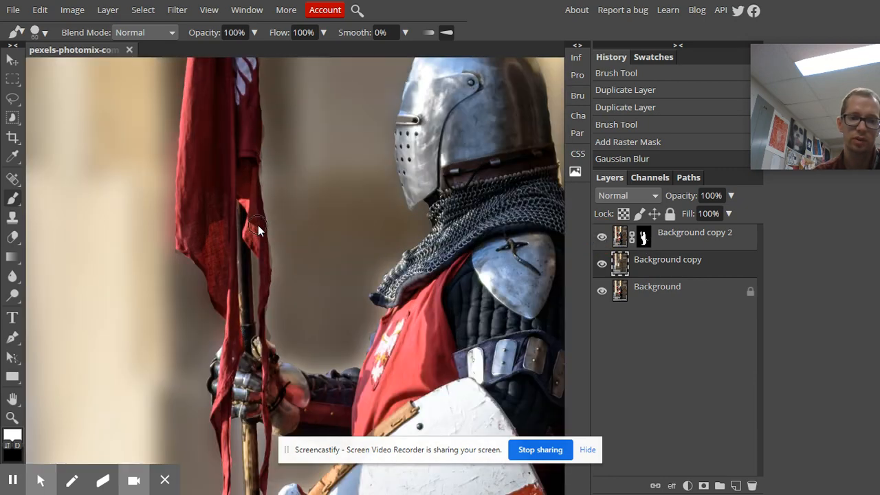
scroll(257, 225, "down", 2)
scroll(287, 283, "down", 5)
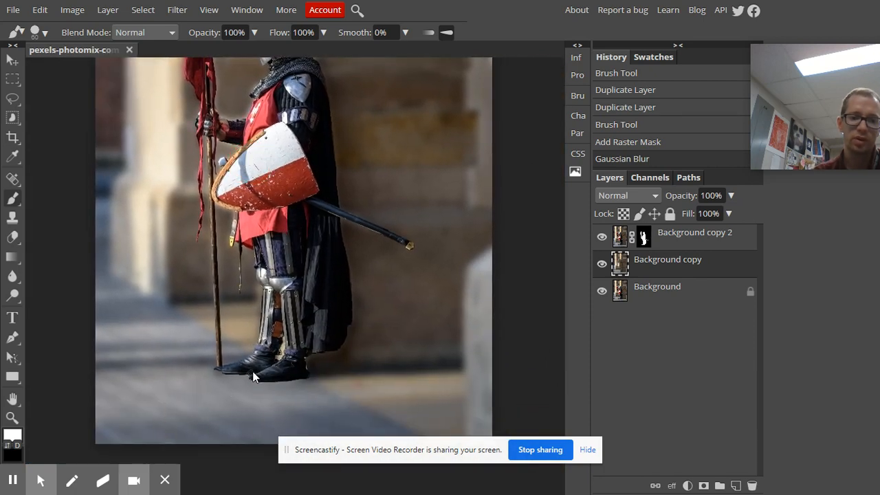
scroll(220, 398, "up", 4)
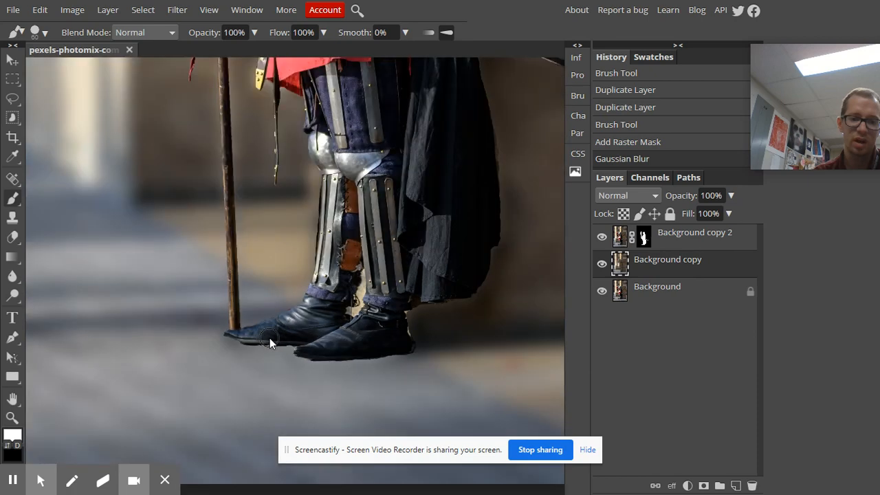
scroll(269, 338, "down", 4)
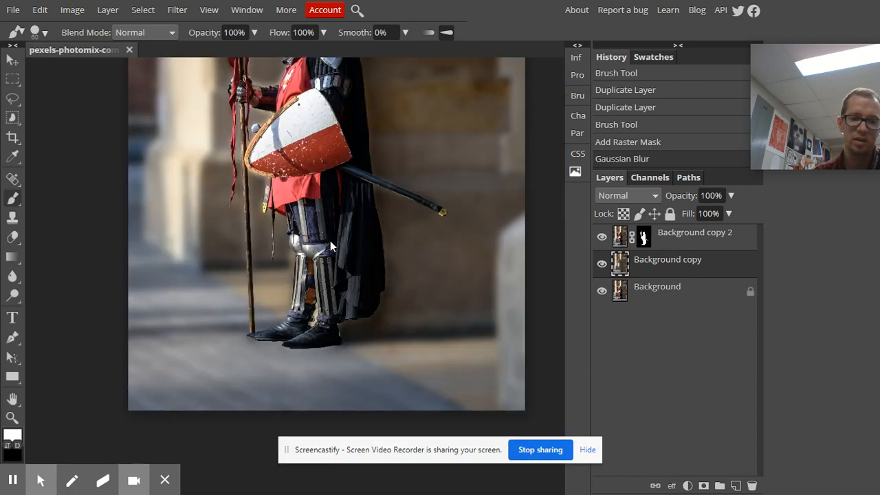
left_click_drag(324, 180, 292, 312)
left_click_drag(380, 301, 391, 250)
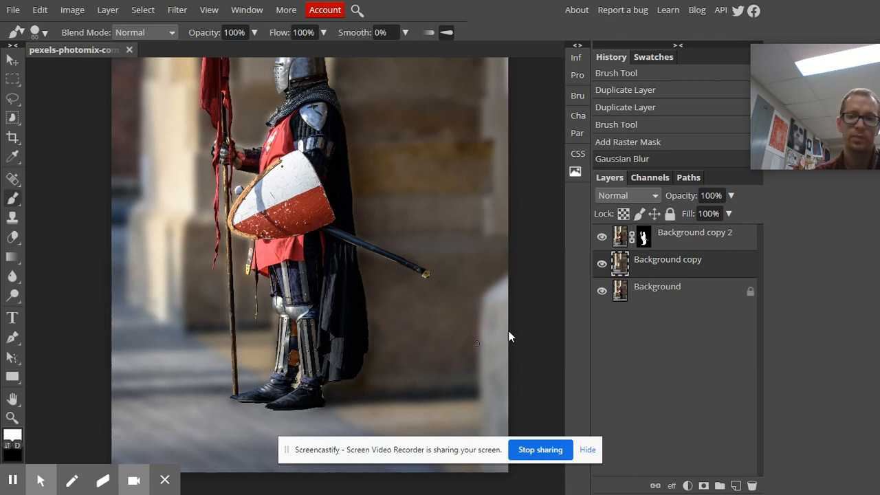
Add a raster mask to the Background copy layer and activate the Gradient tool
left_click(629, 270)
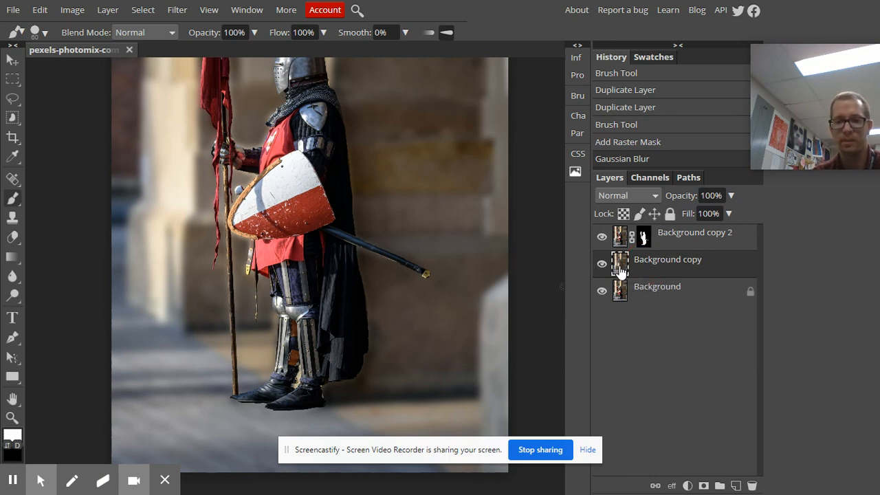
left_click(703, 487)
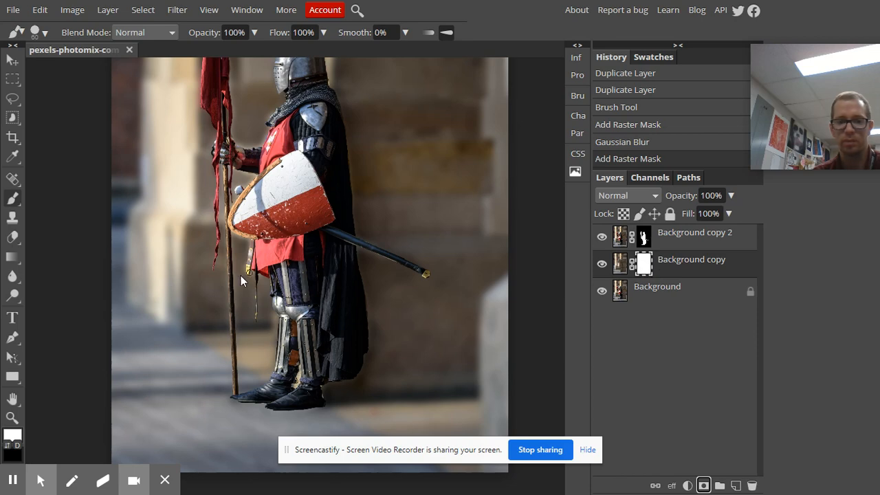
scroll(235, 280, "down", 1)
scroll(236, 280, "up", 2)
scroll(236, 280, "down", 2)
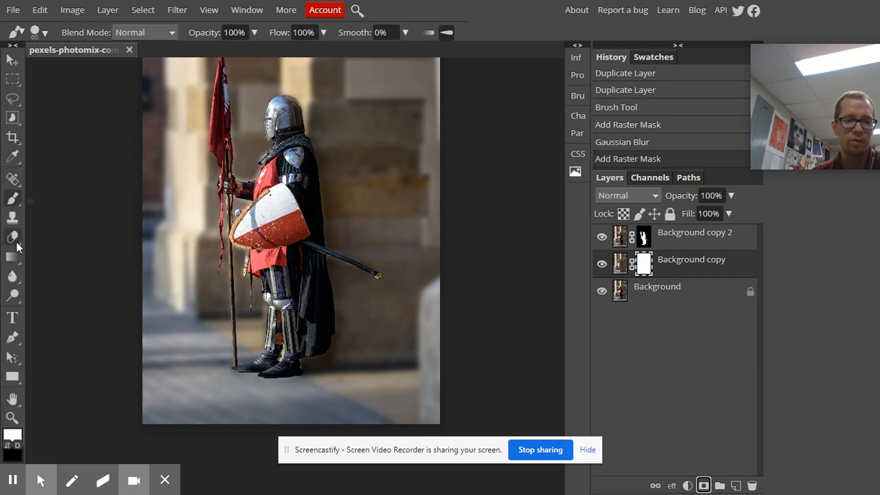
scroll(123, 169, "up", 1)
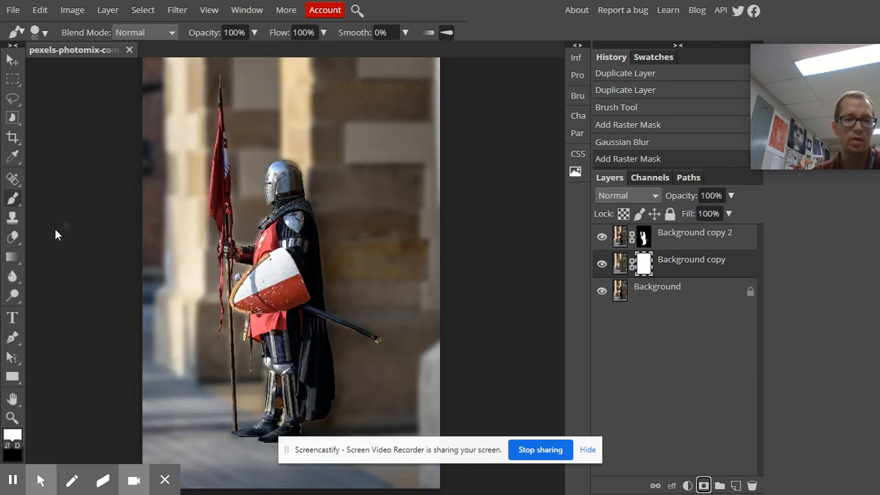
left_click(12, 260)
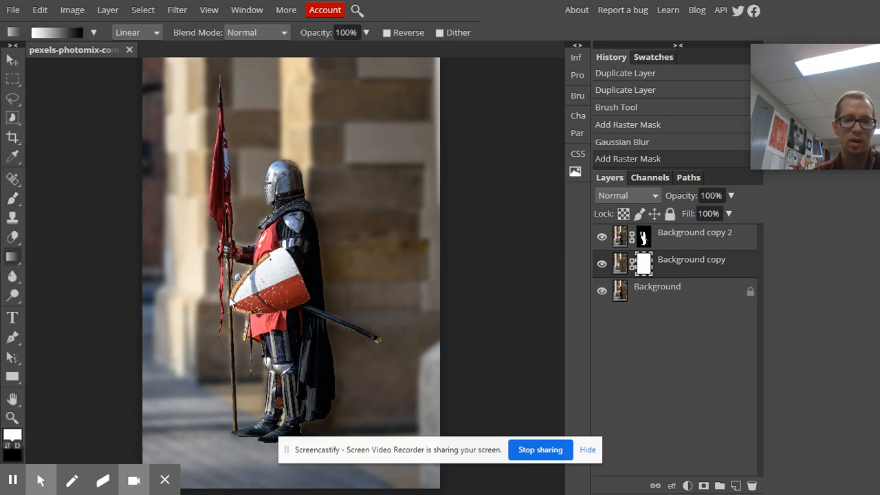
Draw a linear white-to-black gradient diagonally across the Background copy mask, from the photo's upper left edge to below the knight's feet, and inspect the blur transition
scroll(231, 304, "down", 2)
scroll(231, 303, "up", 2)
scroll(227, 300, "down", 1)
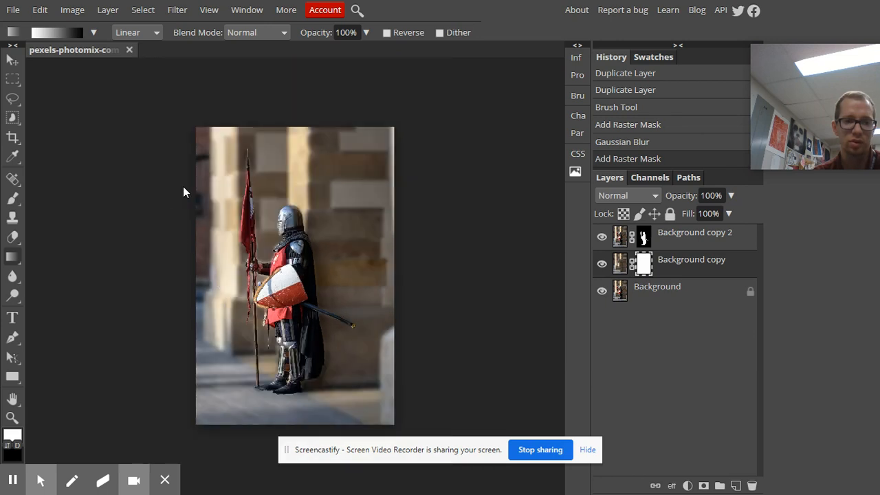
left_click_drag(173, 182, 182, 196)
left_click_drag(188, 204, 307, 403)
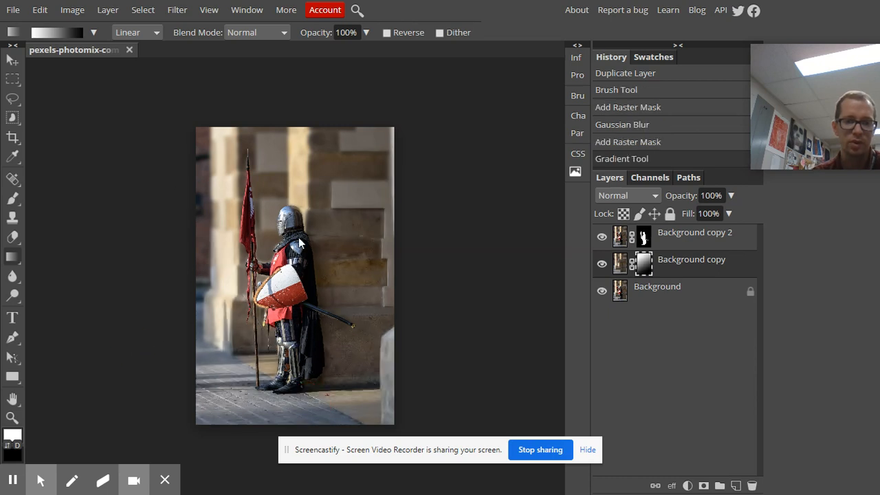
scroll(311, 316, "up", 2)
scroll(218, 278, "up", 3)
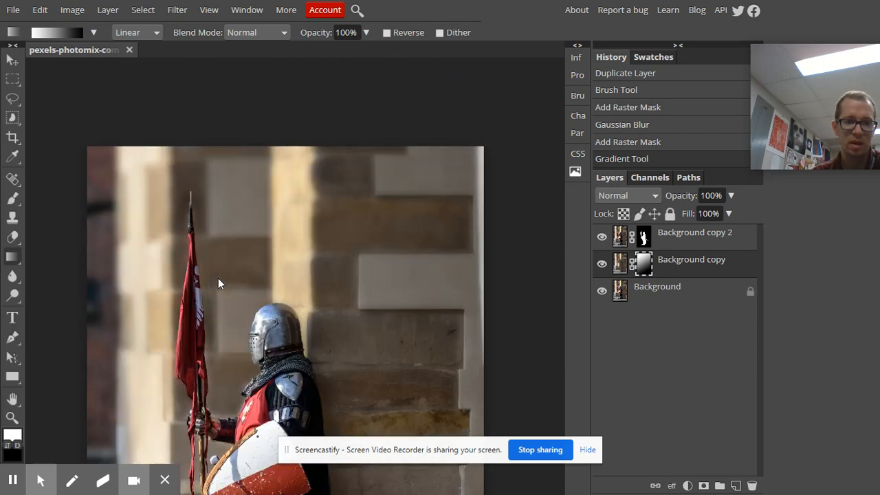
scroll(159, 187, "down", 3)
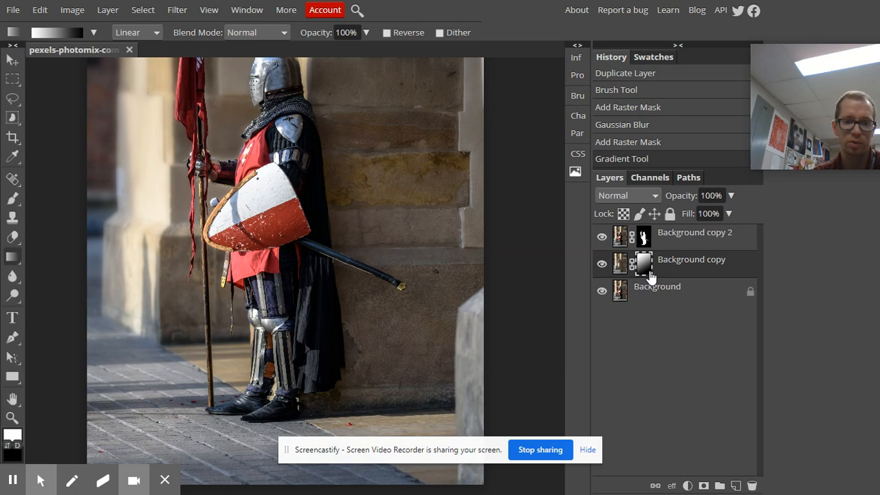
key("ctrl+minus")
key("ctrl+minus")
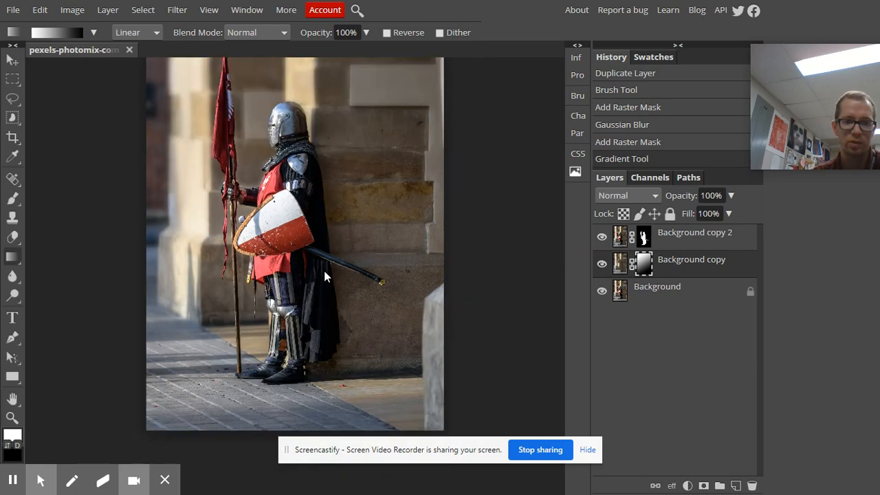
key("ctrl+plus")
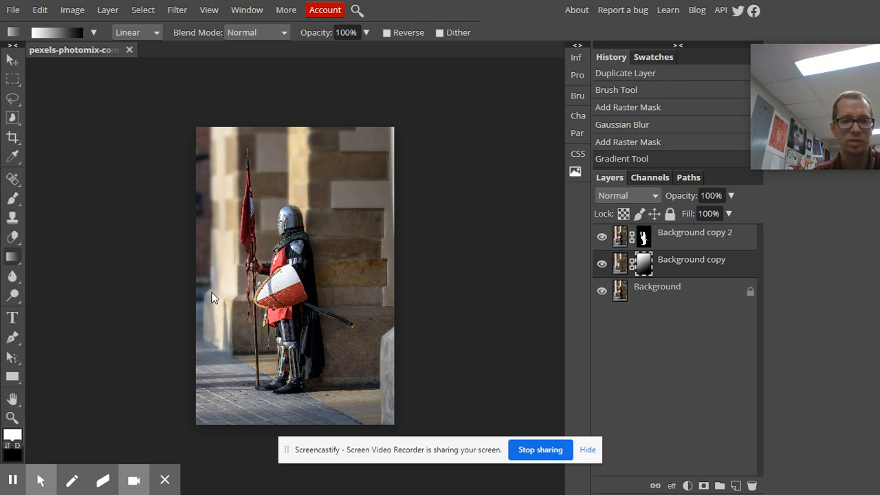
Edit the gradient by adding a black (000000) color stop at 47%
left_click(67, 31)
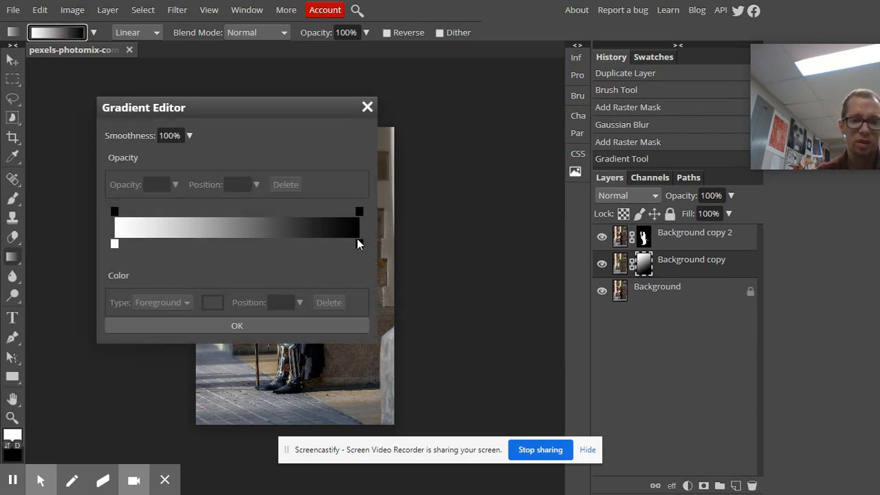
left_click(230, 243)
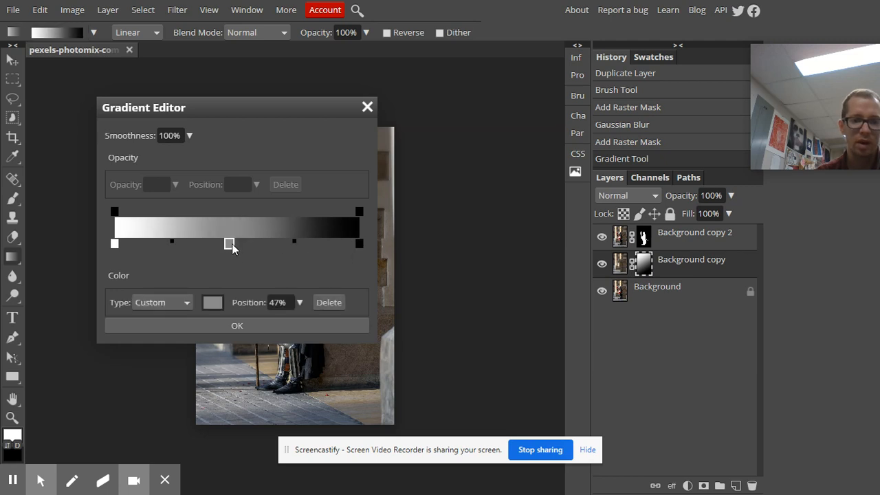
double_click(229, 243)
left_click_drag(236, 246, 172, 403)
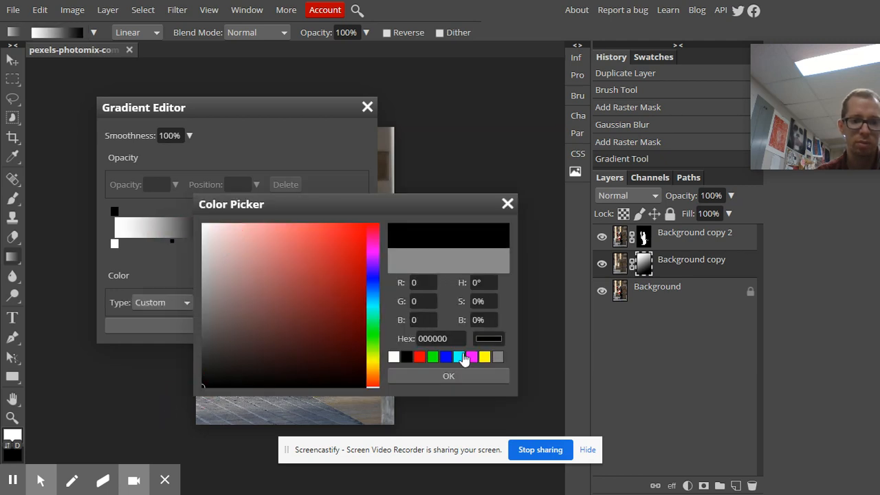
left_click(449, 375)
Set the gradient's end color stop to white (ffffff) and accept the edited gradient
left_click(358, 244)
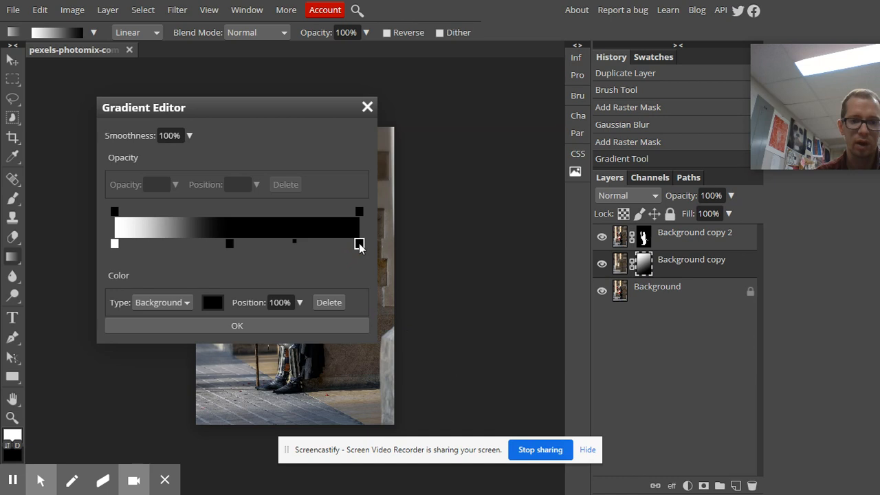
double_click(357, 245)
left_click_drag(353, 247, 203, 223)
left_click(440, 377)
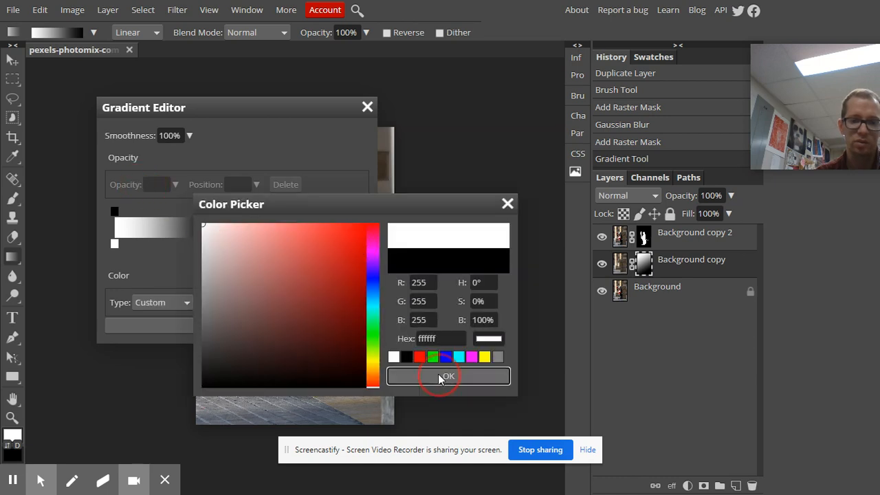
left_click(319, 325)
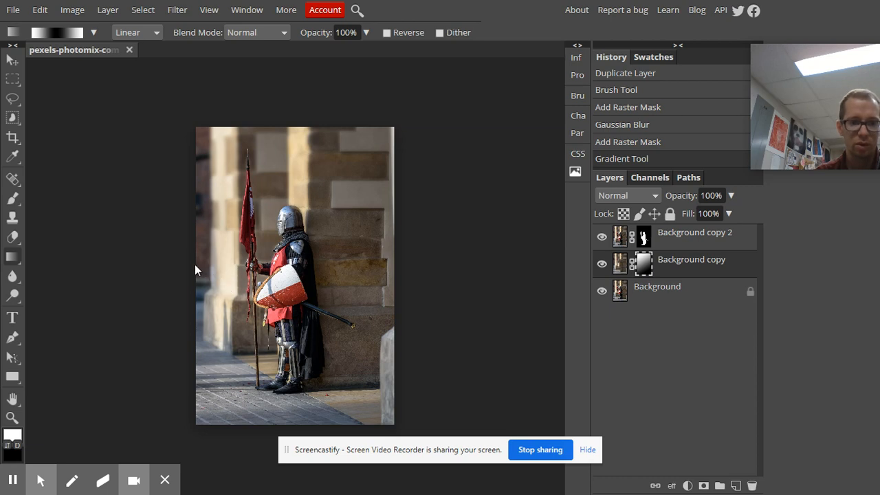
Draw the white-black-white gradient horizontally across the Background copy mask, from the photo's left edge to its right edge
left_click_drag(195, 264, 396, 264)
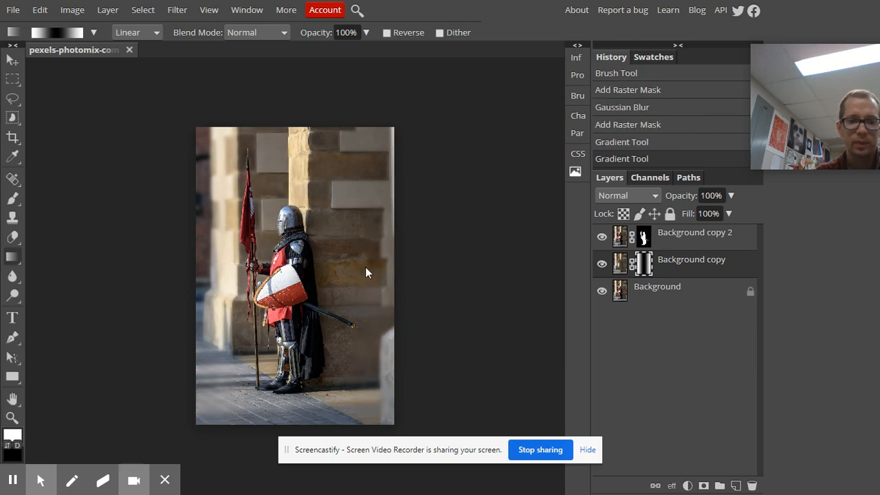
scroll(302, 160, "up", 4)
scroll(302, 160, "down", 2)
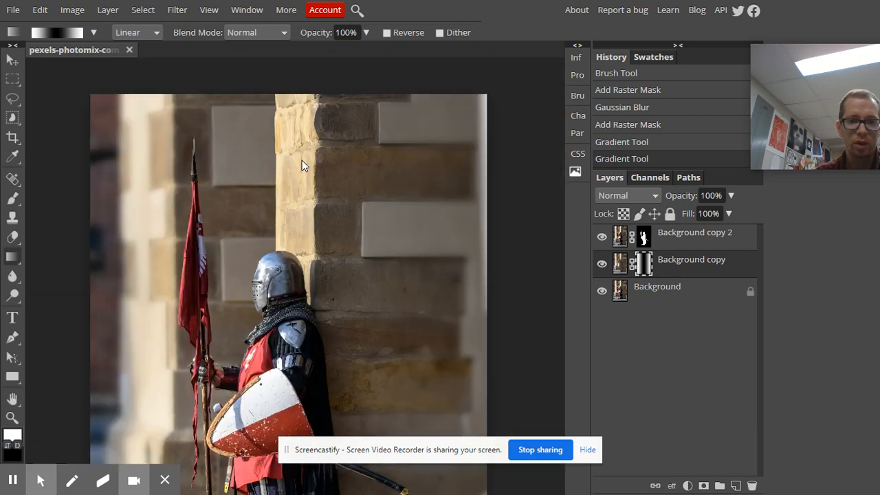
Redraw the white-black-white gradient diagonally across the Background copy mask, from the photo's lower left edge to near its lower right corner
scroll(278, 198, "down", 5)
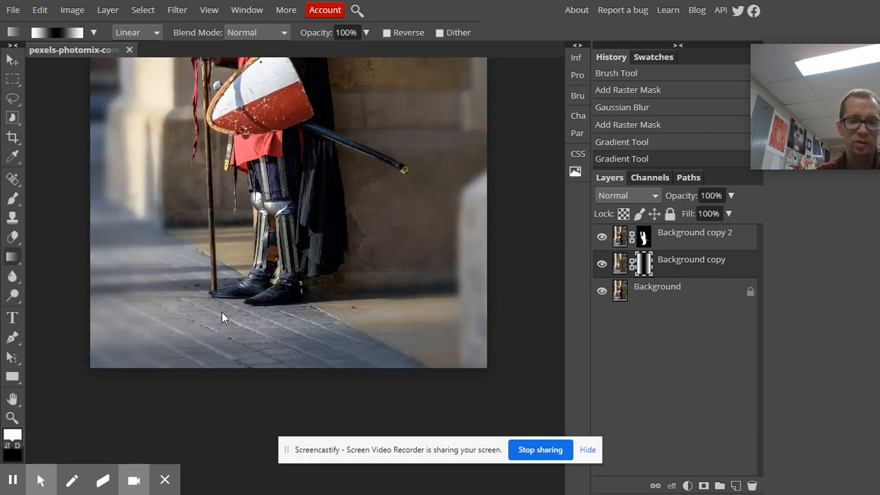
scroll(222, 312, "down", 3)
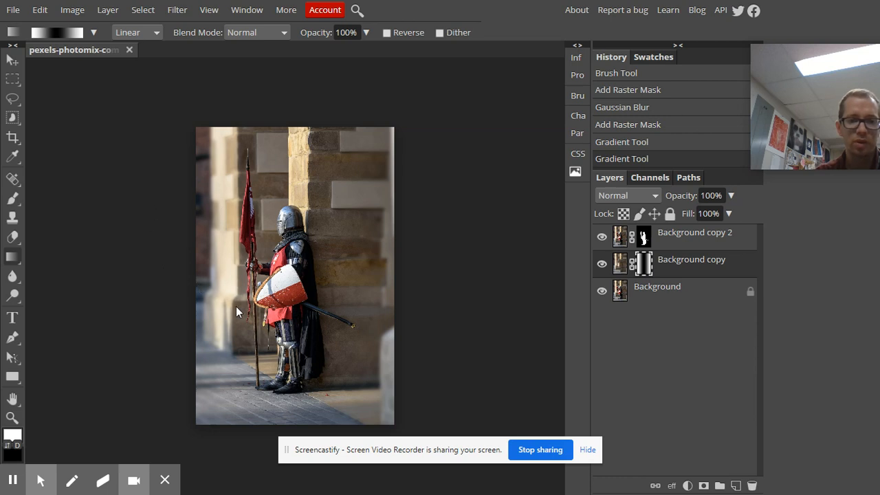
left_click_drag(200, 335, 383, 415)
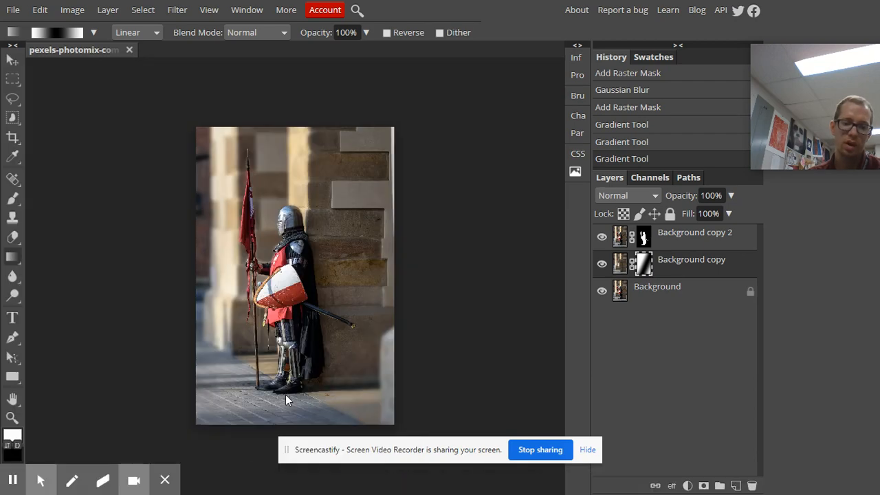
Examine the blur transition on the pavement around the knight's feet and on the wall behind him
scroll(285, 393, "up", 1)
scroll(221, 387, "up", 2)
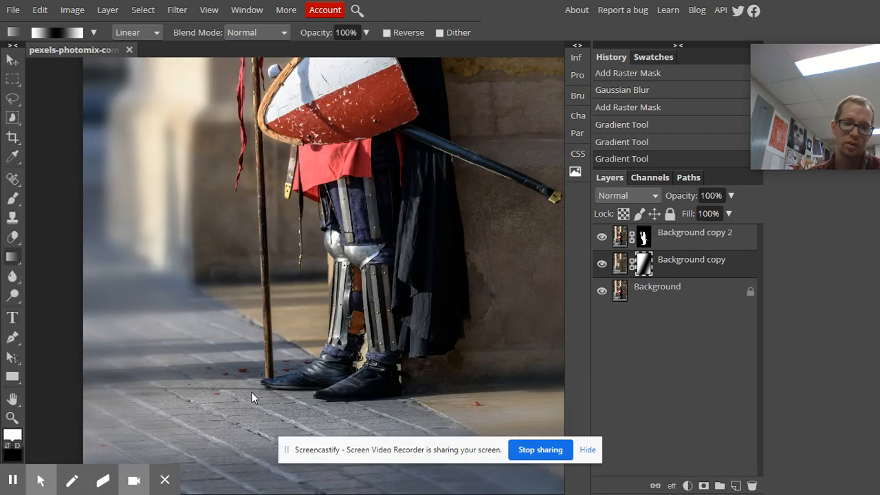
scroll(285, 396, "down", 3)
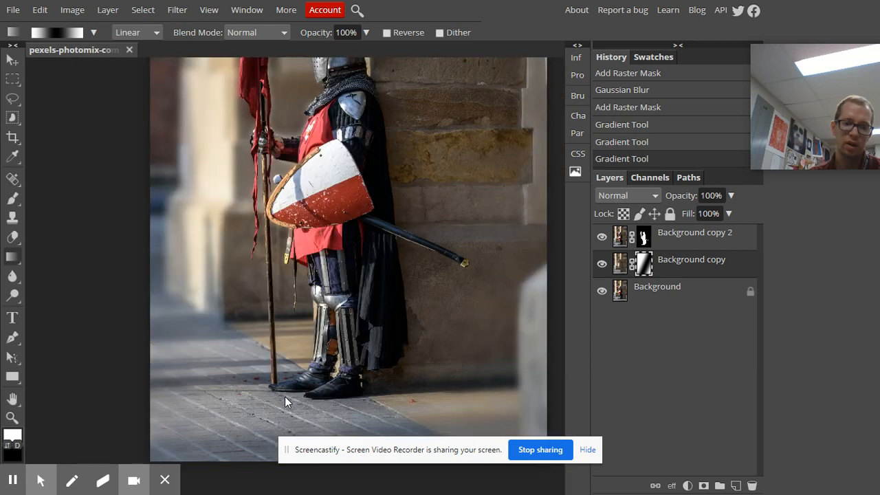
scroll(322, 379, "up", 1)
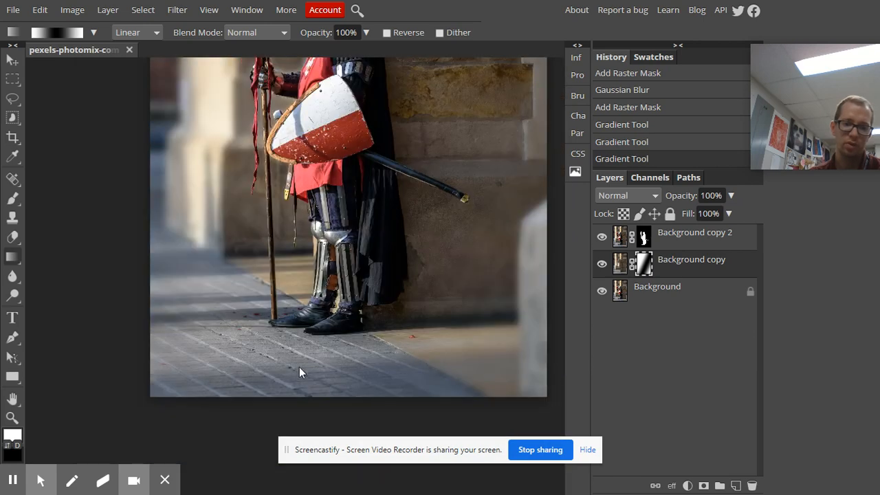
scroll(369, 306, "up", 5)
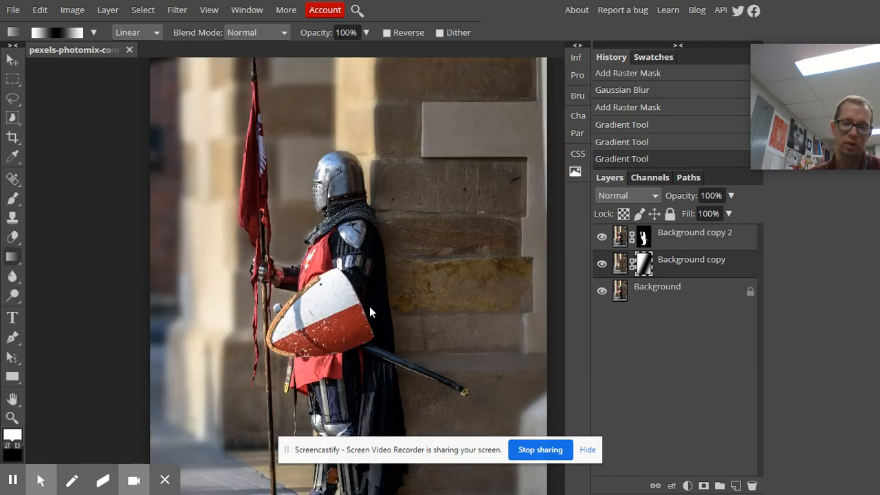
scroll(369, 306, "down", 1)
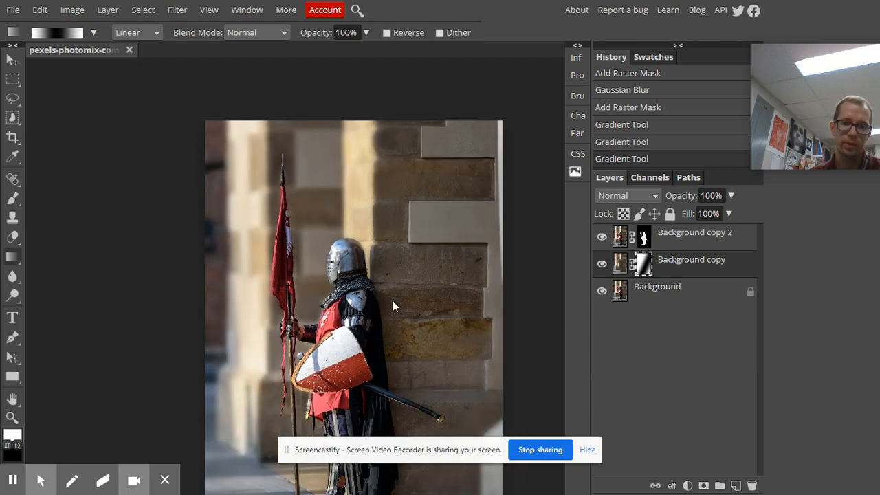
scroll(393, 301, "down", 3)
scroll(393, 300, "up", 2)
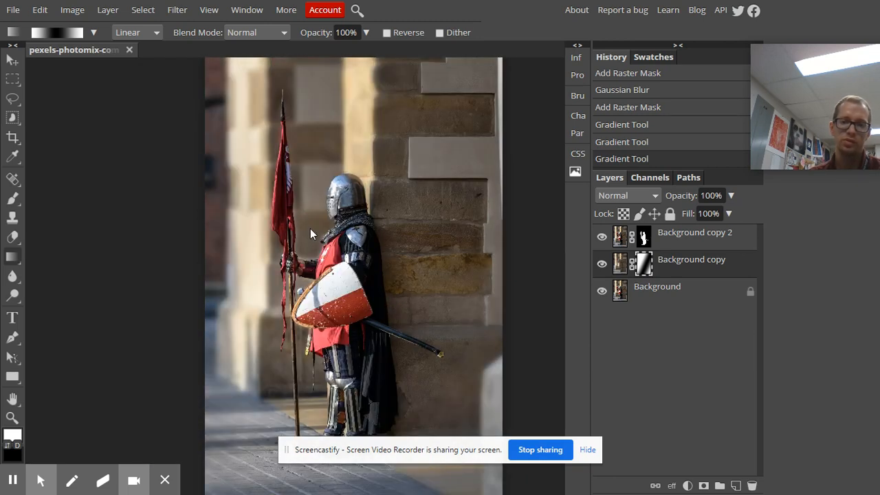